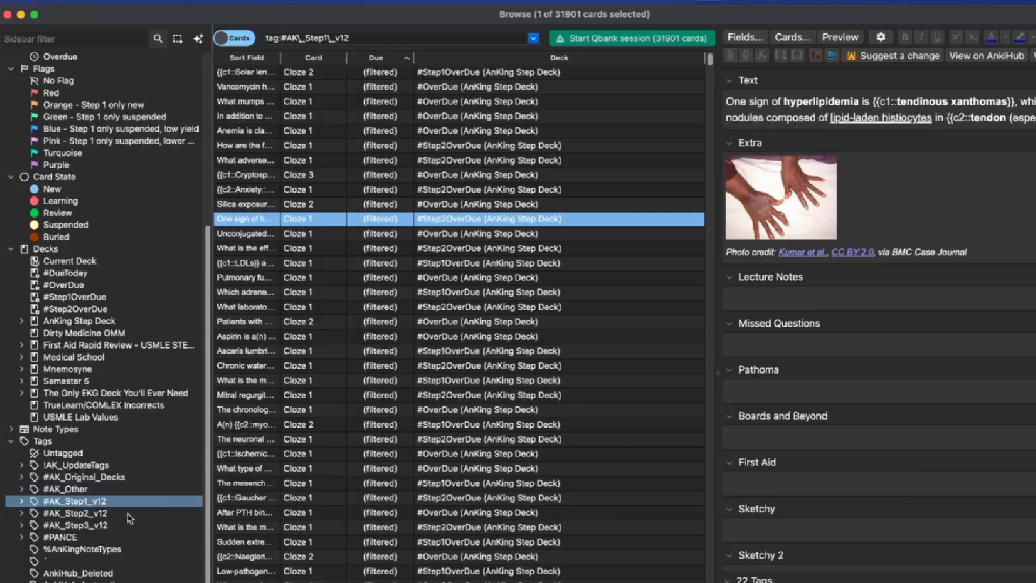
Step: List the cards tagged #AK_Step2_v12, followed by the cards tagged #AK_Step1_v12
click(139, 513)
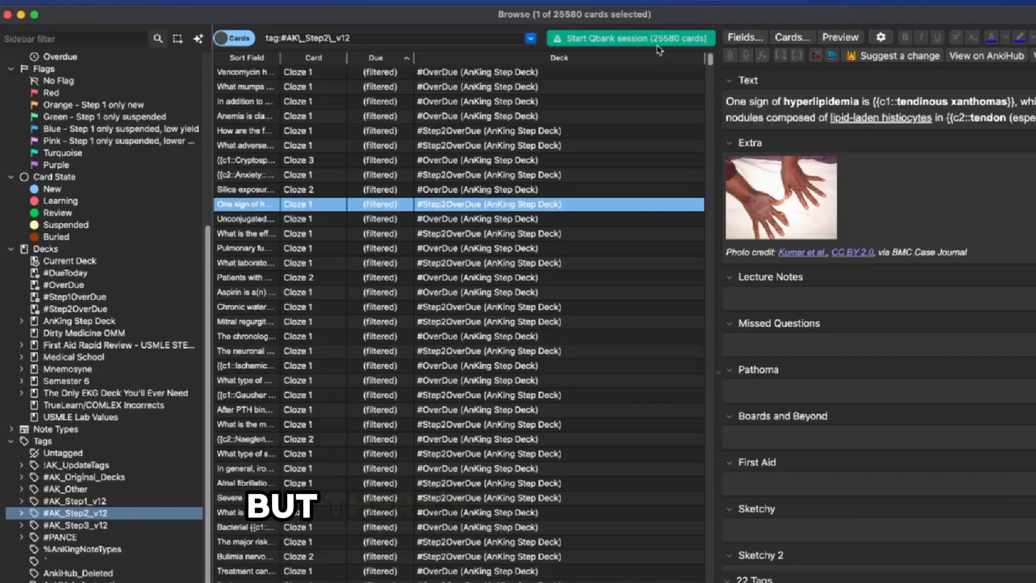
click(103, 502)
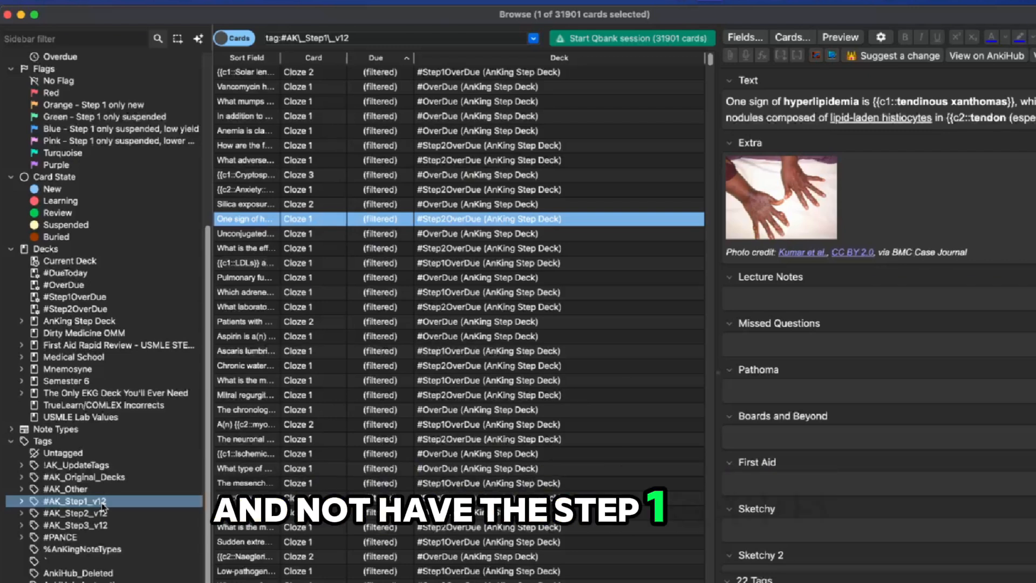
Step: Search for cards in Step 1 but not Step 2 using tag:#AK_Step1_v12 -tag:#AK_Step2_v12
click(357, 40)
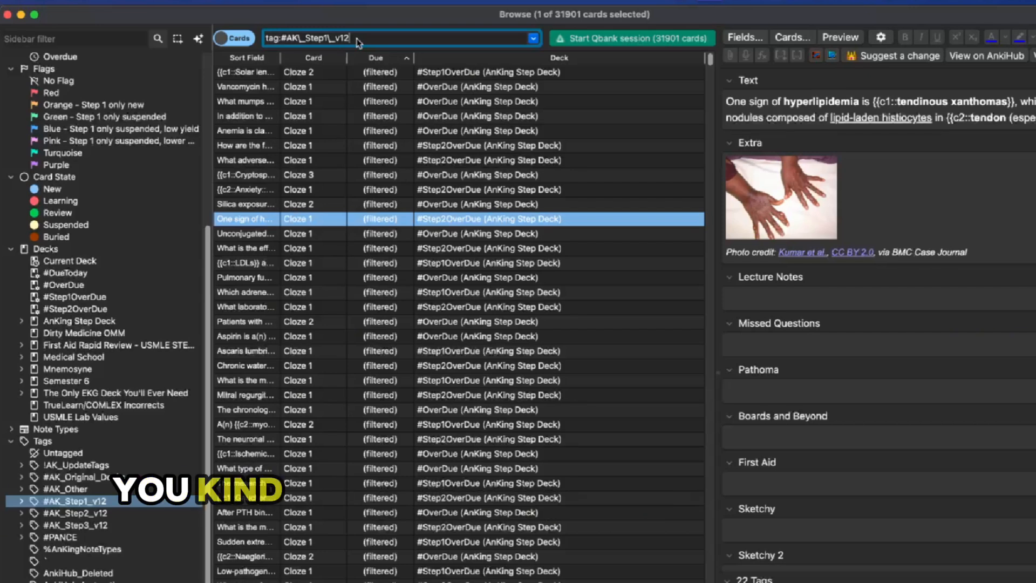
click(87, 515)
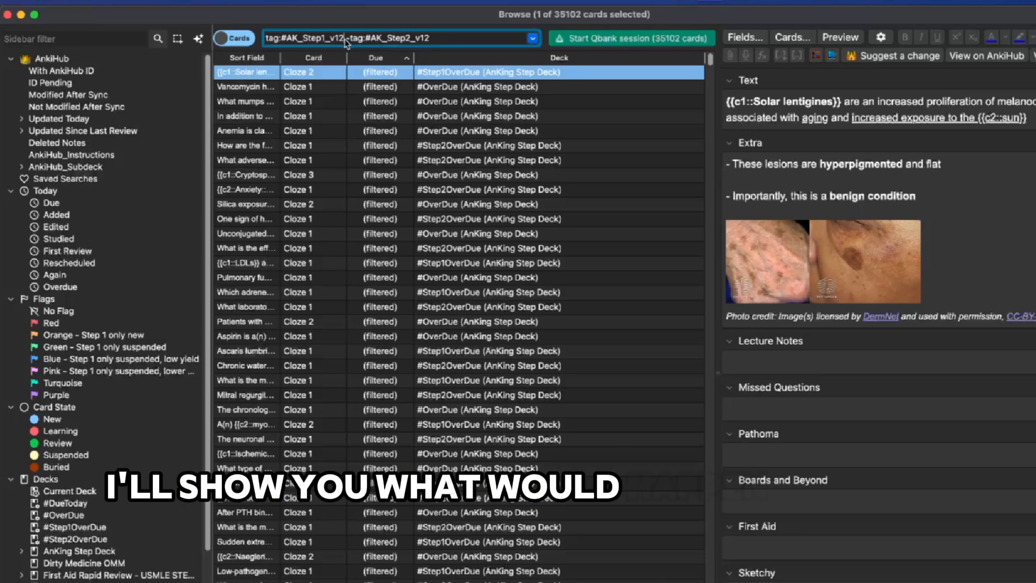
drag(344, 39, 268, 39)
drag(350, 39, 443, 41)
key(Return)
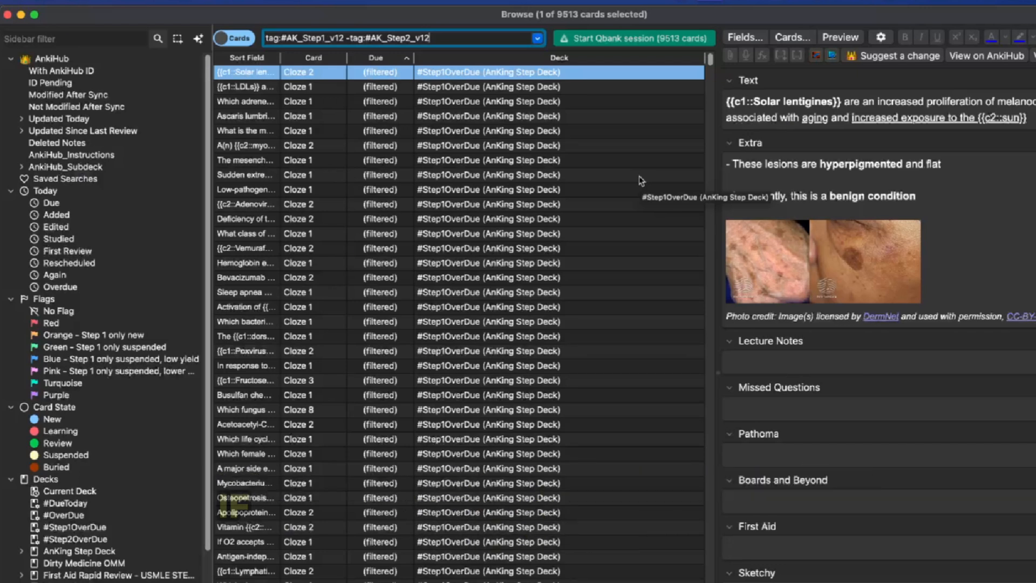
Step: Select all the Step 1-only cards in the list, and return to a single selected card
click(581, 205)
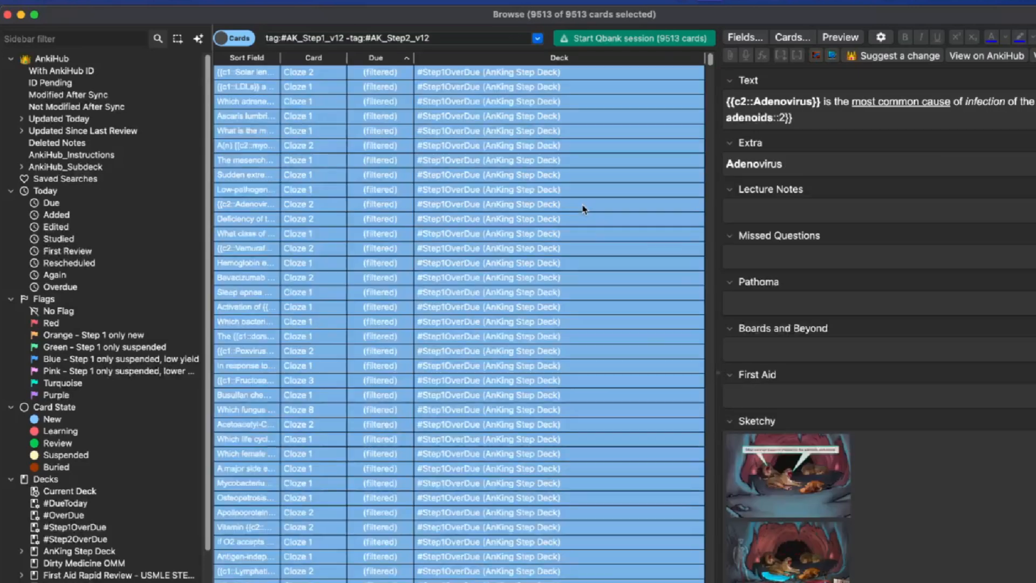
click(385, 189)
key(ctrl+a)
click(398, 233)
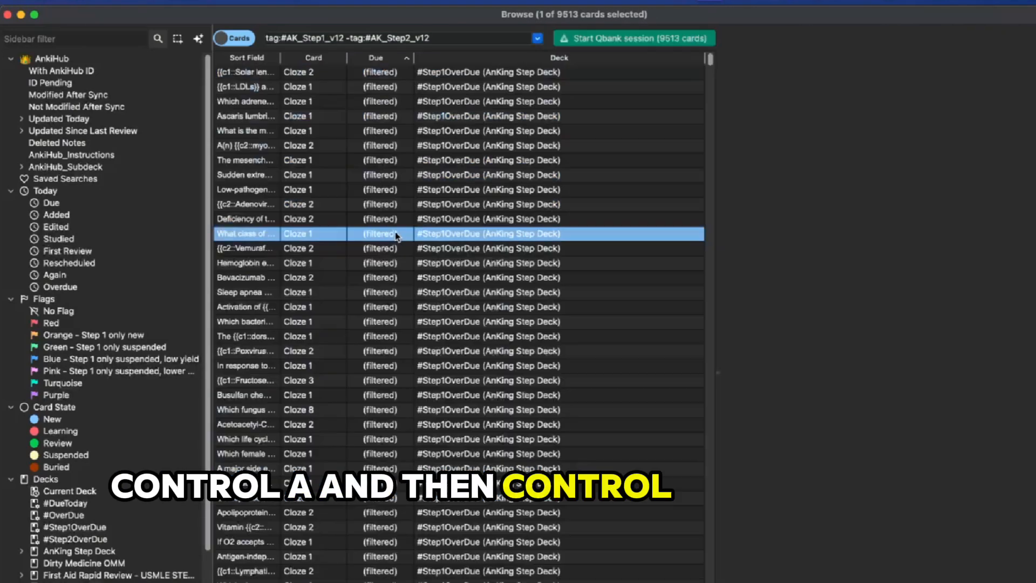
Step: Suspend the adenovirus card and the "The mesench..." card as examples, and unsuspend both again
click(397, 205)
key(ctrl+j)
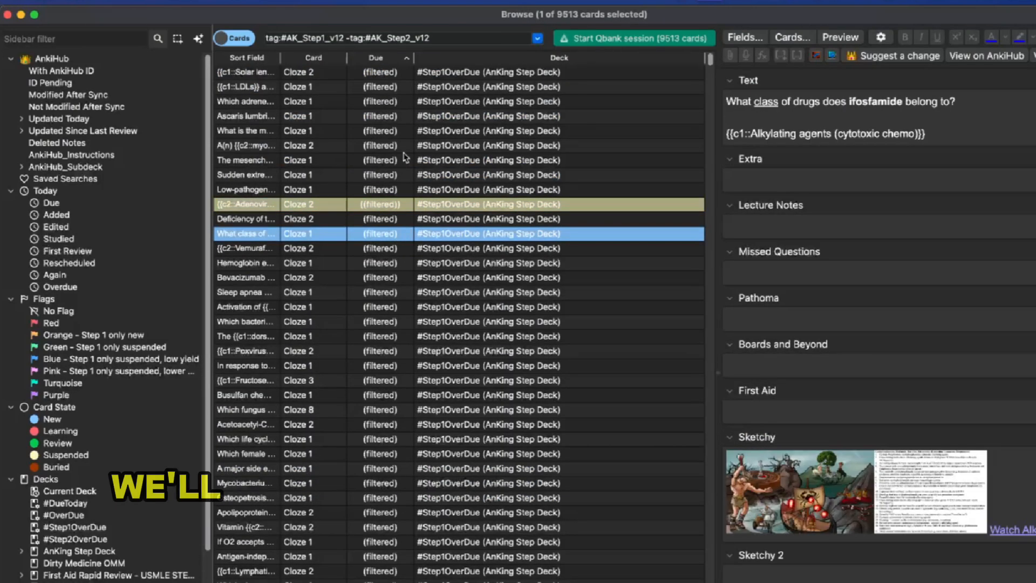
click(402, 160)
key(Down)
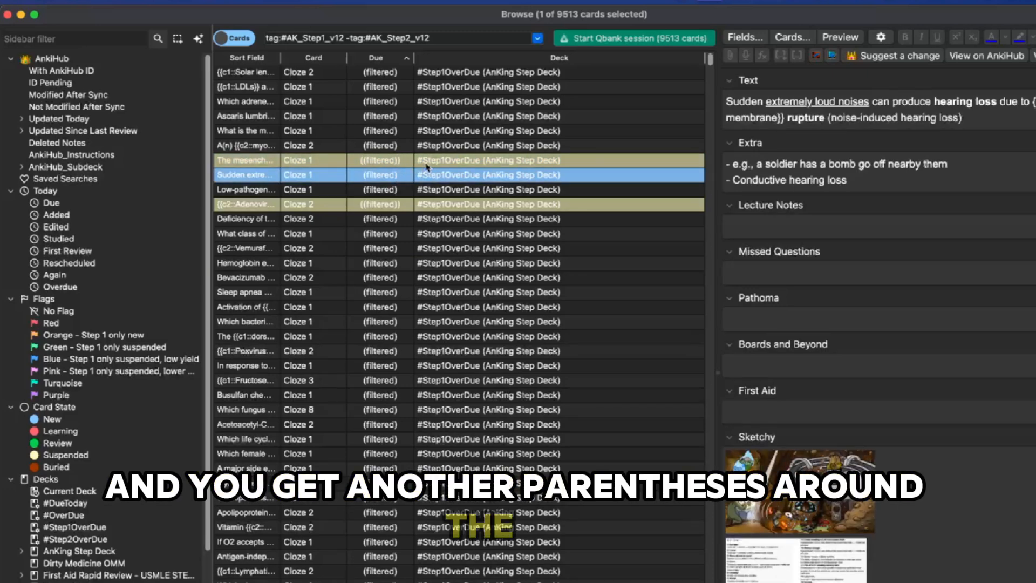
click(406, 161)
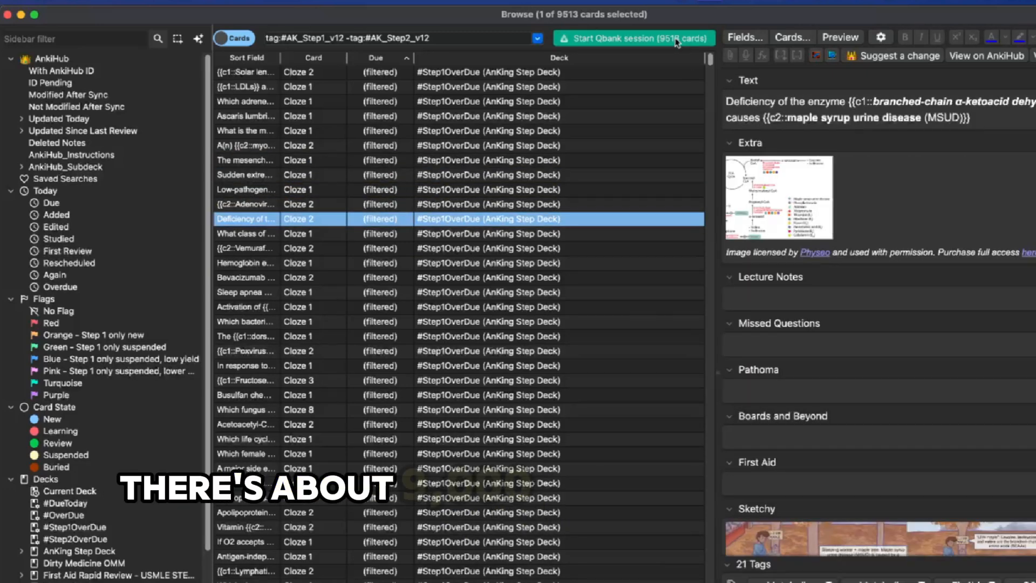
Step: Clear the search and list the Step 1 cards tagged 5-LowYield and 4-LowerYield under ^Other::^HighYield
drag(459, 38, 229, 39)
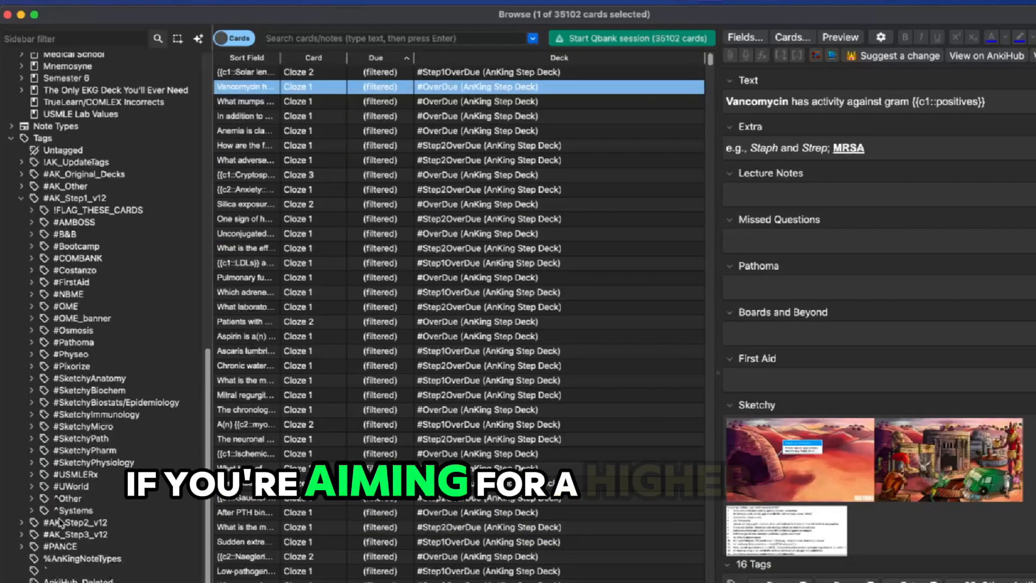
scroll(60, 522, down, 1)
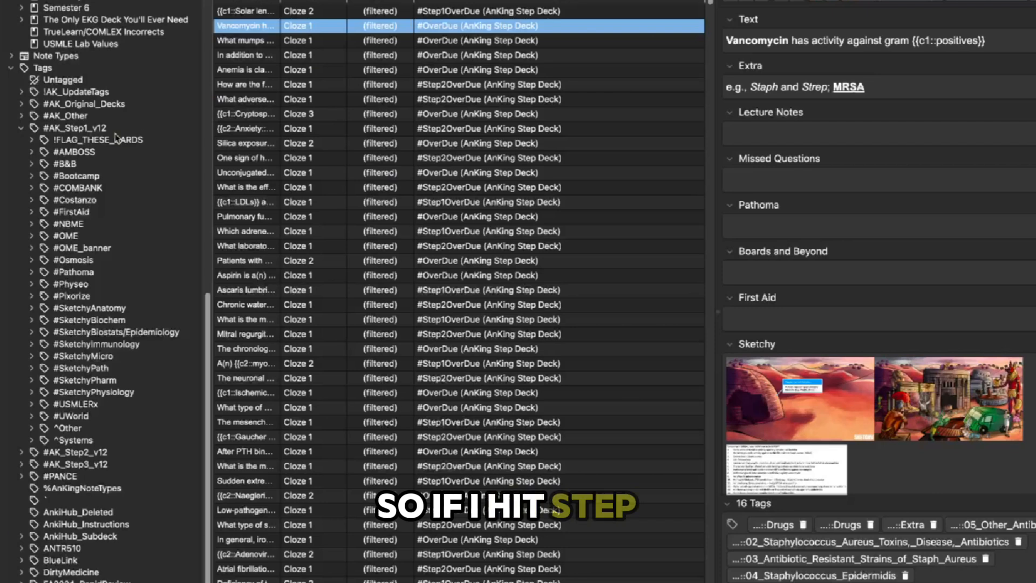
click(31, 429)
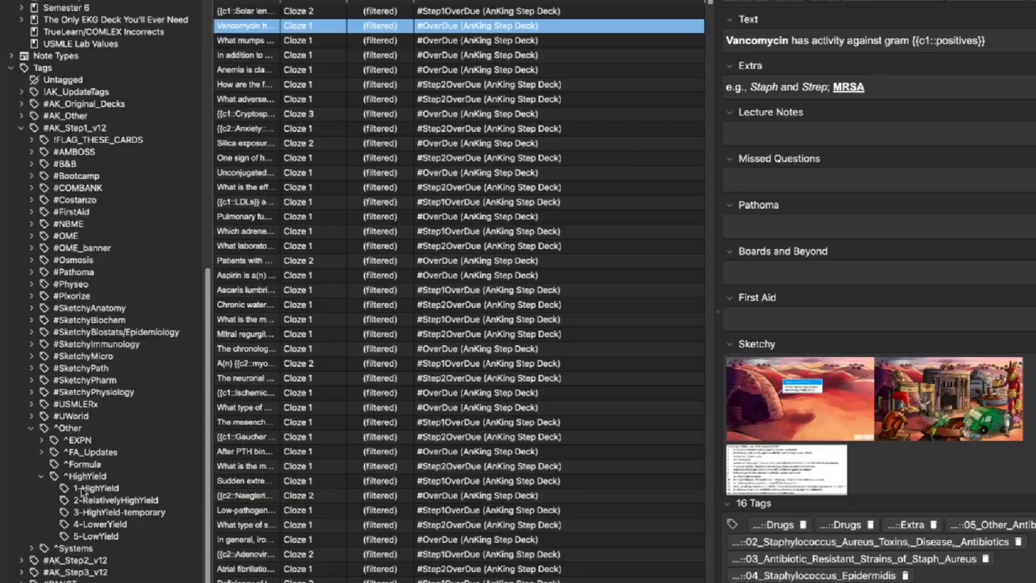
click(96, 536)
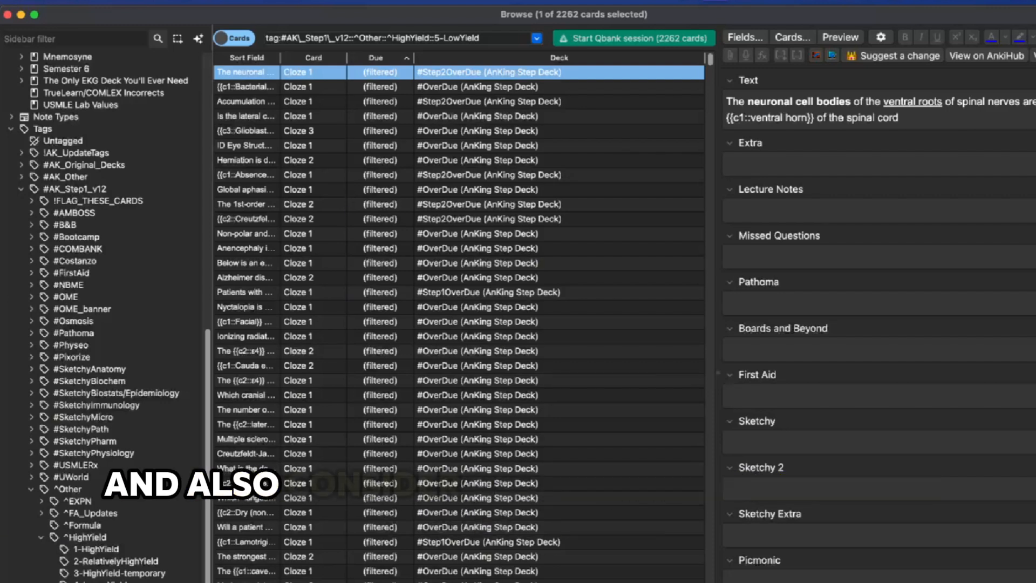
click(101, 581)
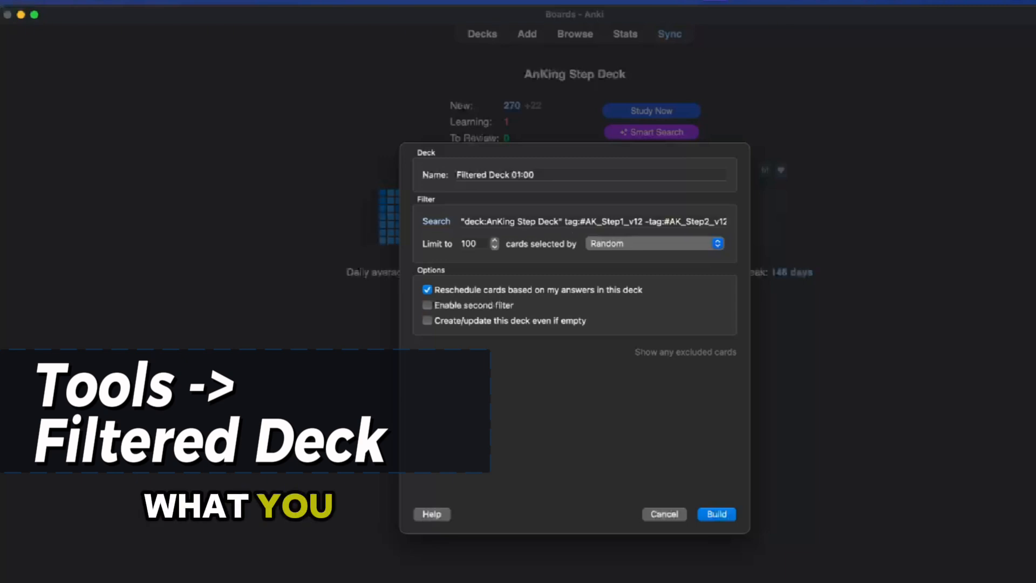
Step: Highlight the tag:#AK_Step1_v12 term in the filtered deck's search expression
drag(562, 222, 650, 228)
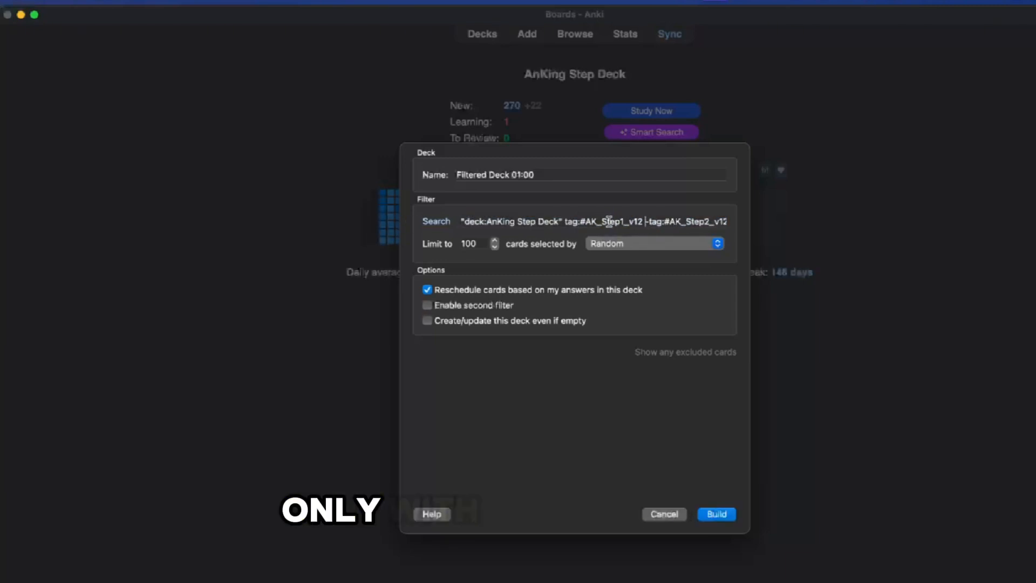
drag(567, 222, 652, 222)
click(635, 222)
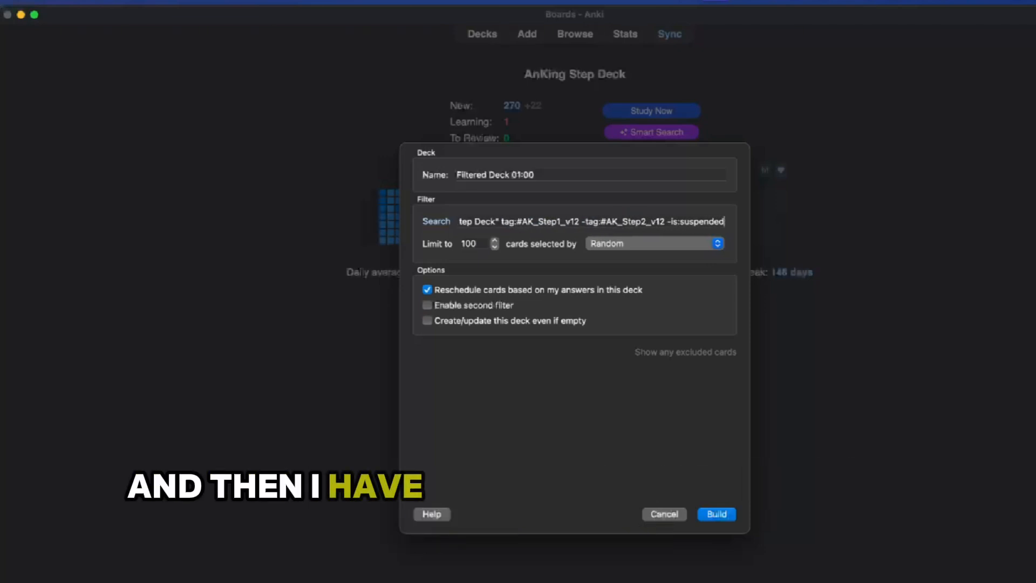
Step: Change the yield tag at the end of the filtered deck's search to 4-LowerYield
key(Right)
key(Right)
key(Right)
key(Right)
key(Right)
key(Right)
key(Right)
key(Right)
key(Right)
key(Right)
key(Right)
key(Right)
key(Right)
key(Right)
key(Right)
key(Right)
key(Right)
key(Right)
key(Right)
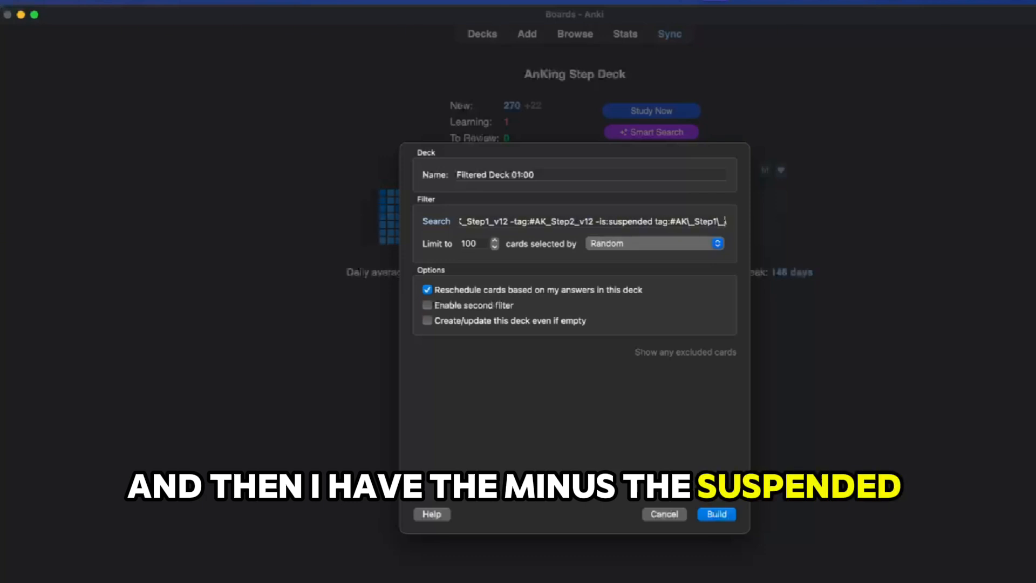
key(Right)
key(Right)
key(Right)
key(Right)
key(Right)
key(Right)
key(Right)
key(Right)
key(Right)
key(Right)
key(Right)
key(Right)
key(Right)
key(Right)
key(Right)
key(Right)
key(Right)
key(Right)
key(Right)
key(Right)
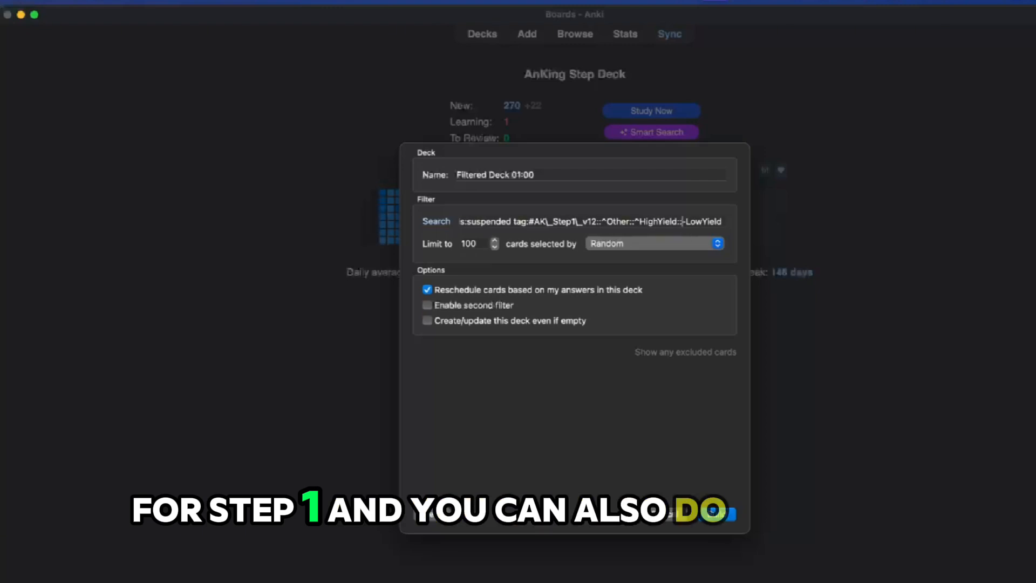
key(BackSpace)
text(4)
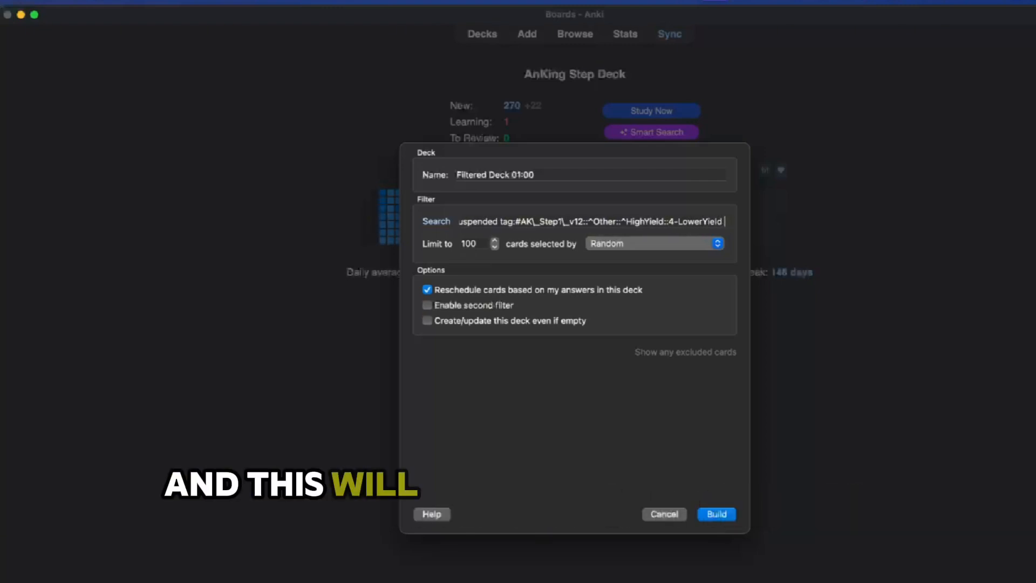
key(super+a)
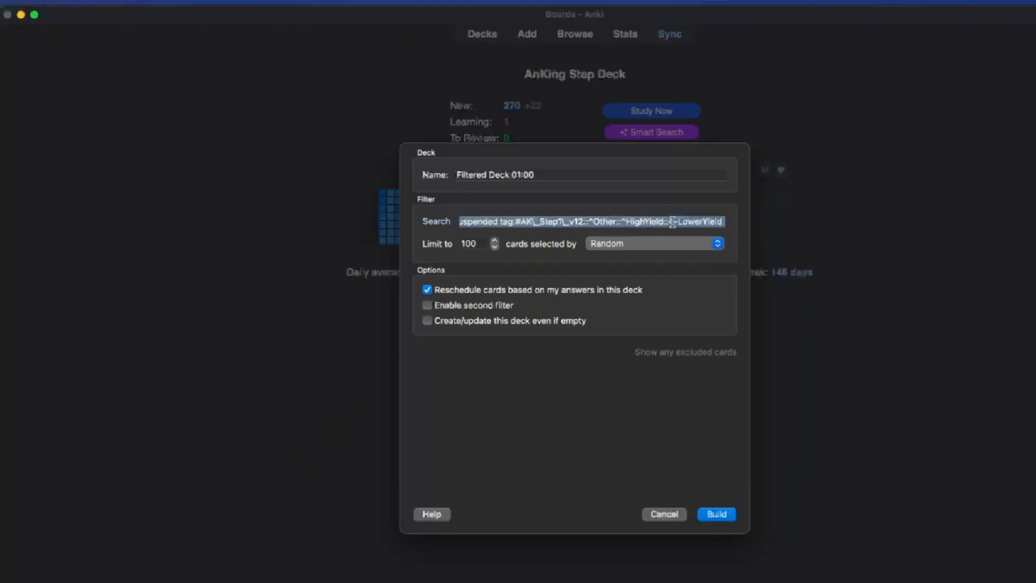
click(658, 221)
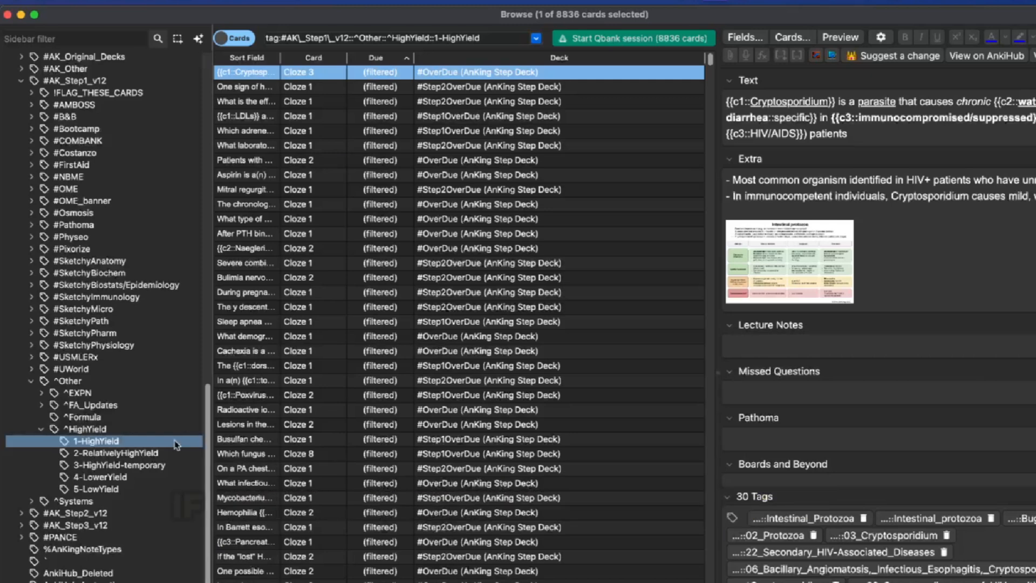
Step: Browse the Step 1 cards tagged 2-RelativelyHighYield, 3-HighYield-temporary and 1-HighYield in turn
click(144, 453)
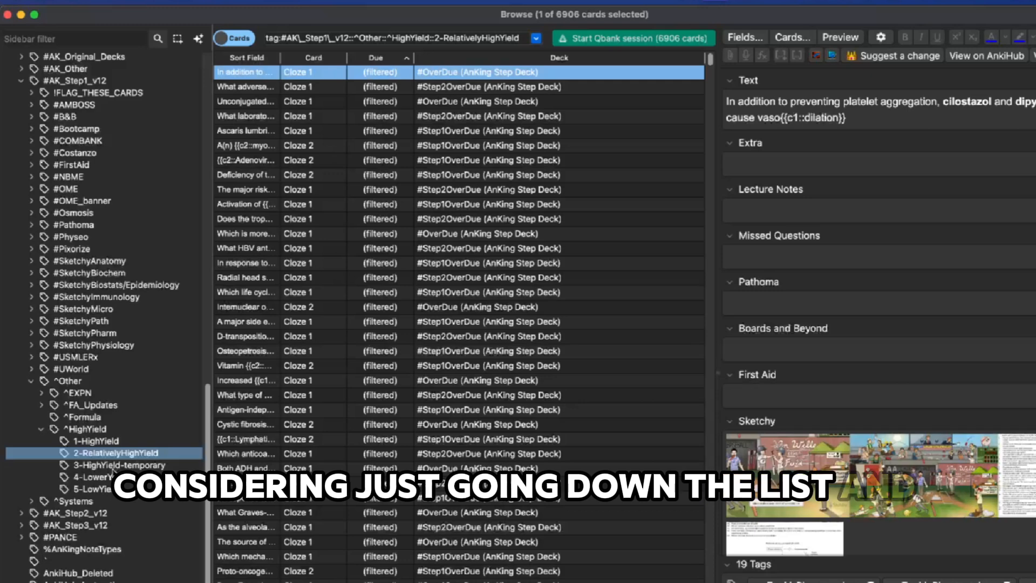
click(115, 465)
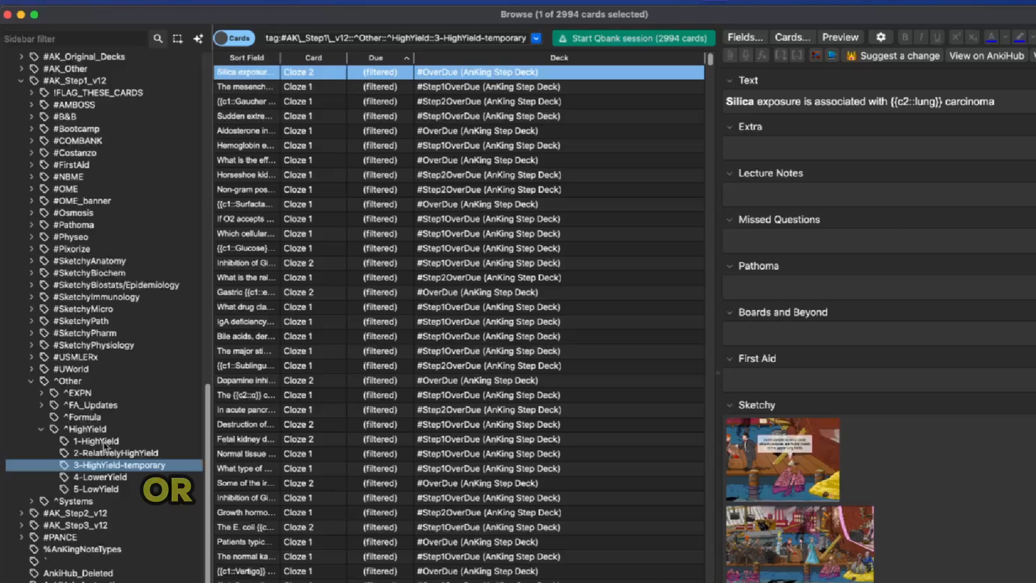
click(105, 441)
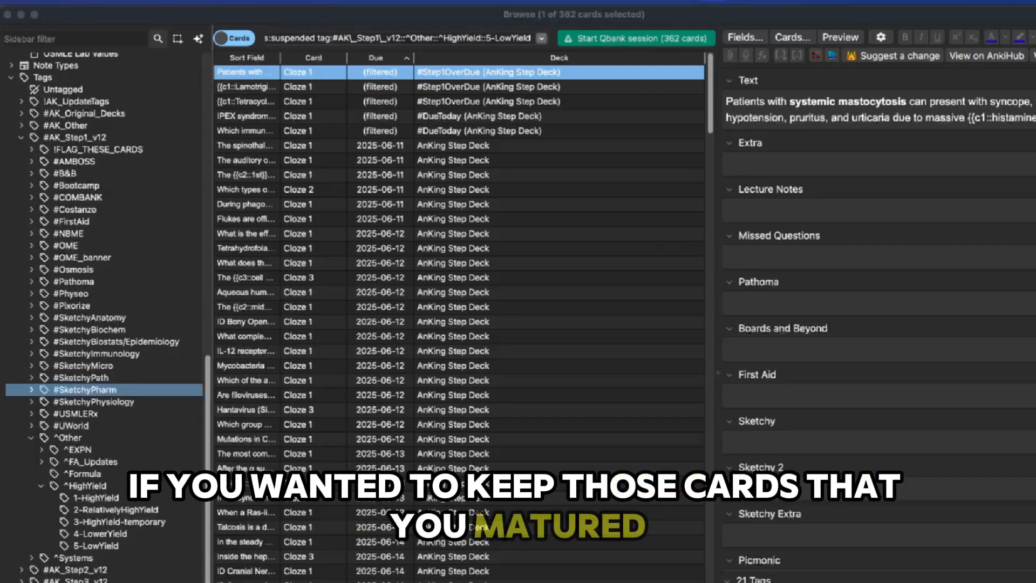
Step: Add -prop:ivl>=21 to the unsuspended 5-LowYield search to exclude mature cards, and run it
click(532, 41)
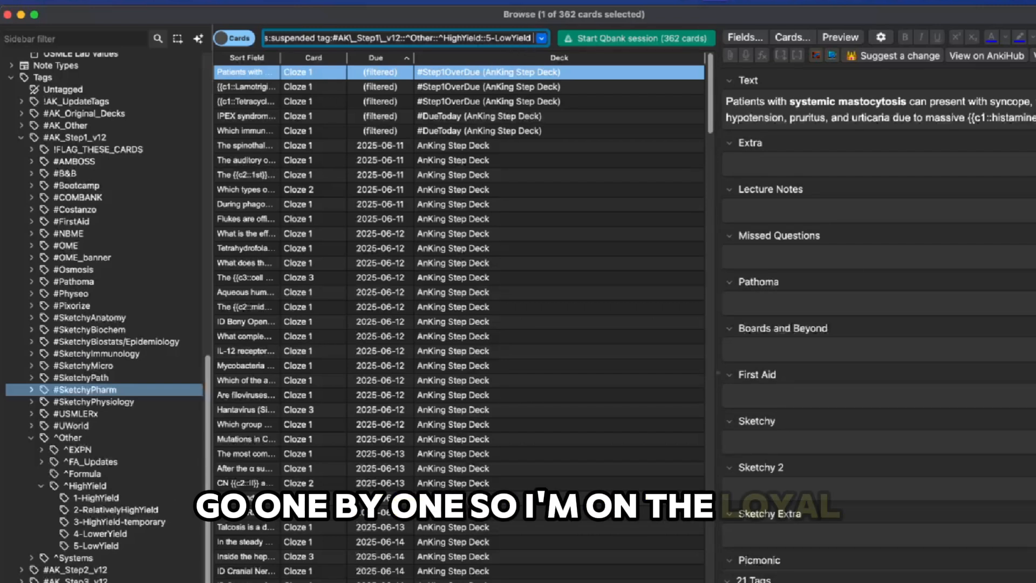
drag(476, 39, 516, 40)
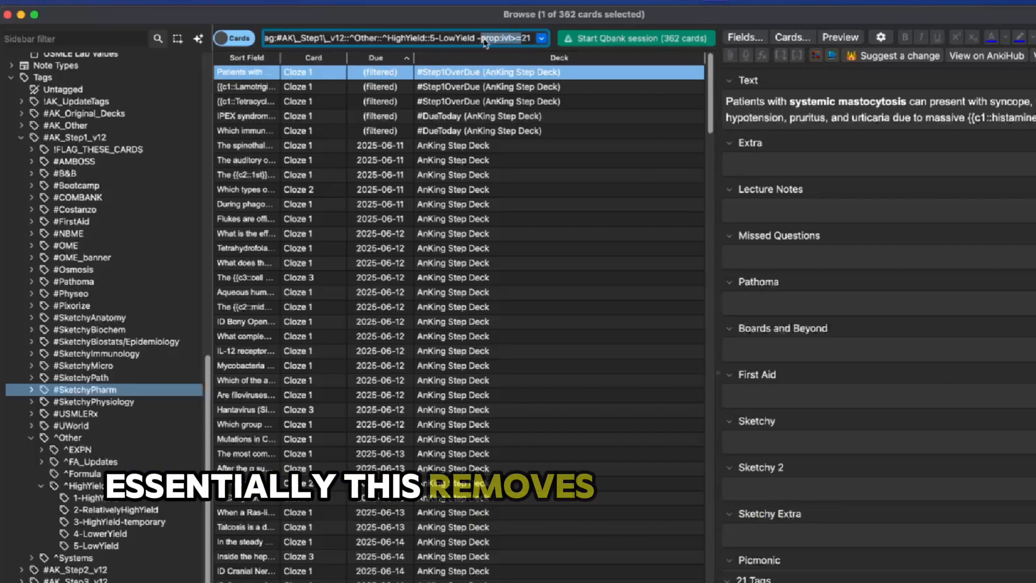
drag(532, 39, 517, 41)
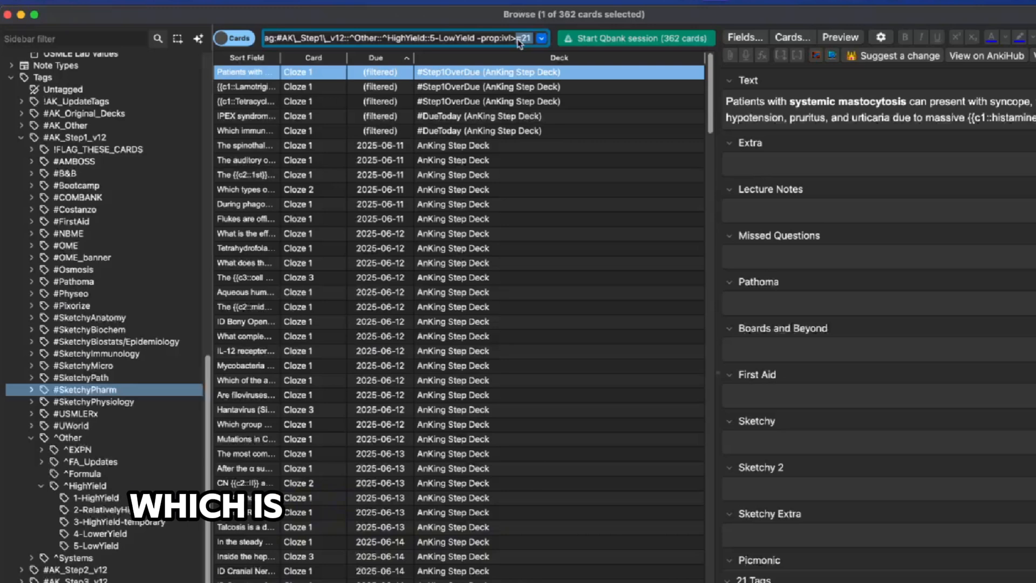
key(Return)
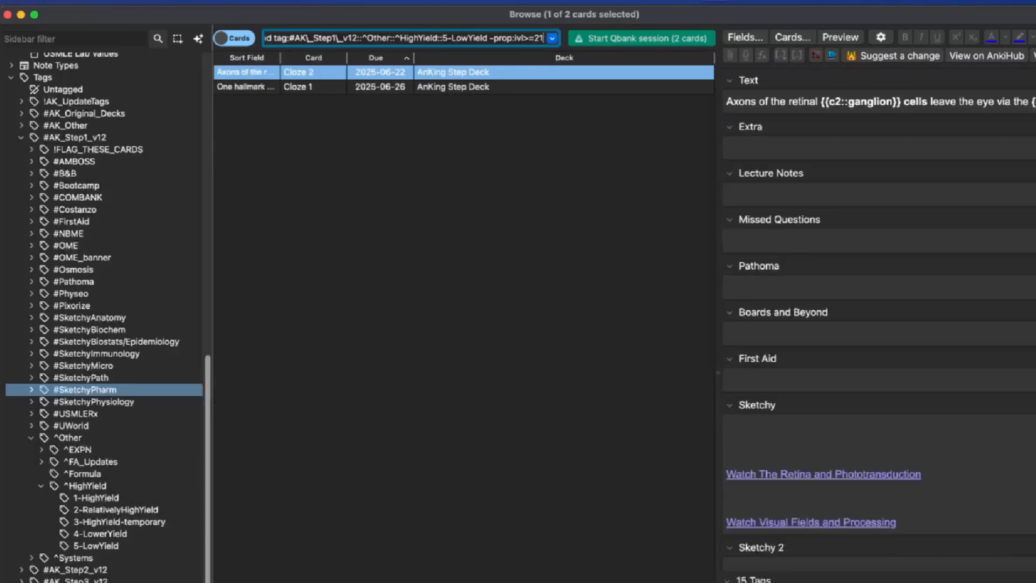